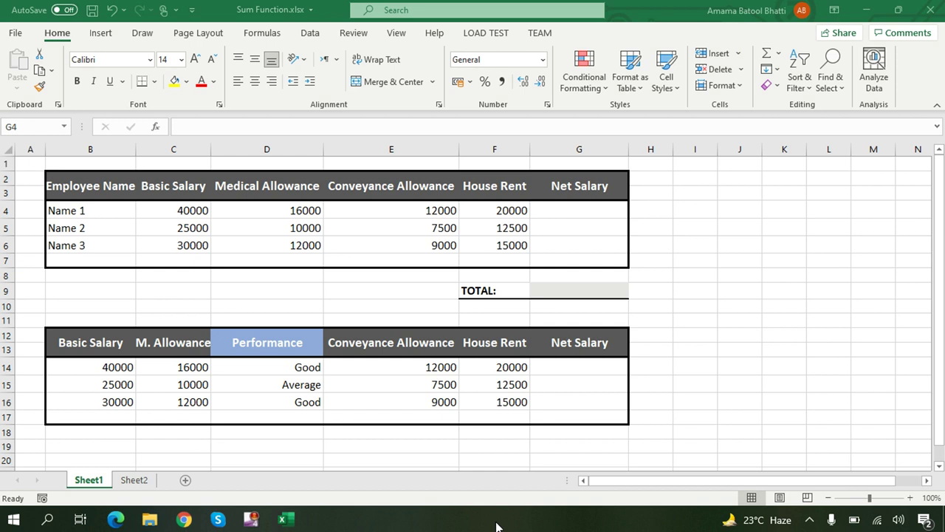
# Switch to Sheet2 to view the student Midterm, Quiz and Final marks table
pyautogui.click(134, 484)
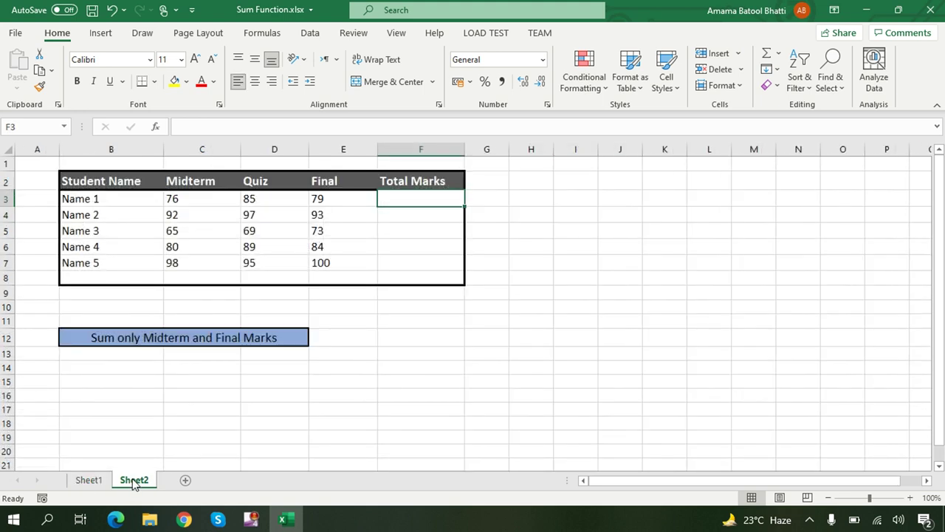
# Go back to Sheet1 with the employee salary tables and empty Net Salary cells
pyautogui.click(90, 481)
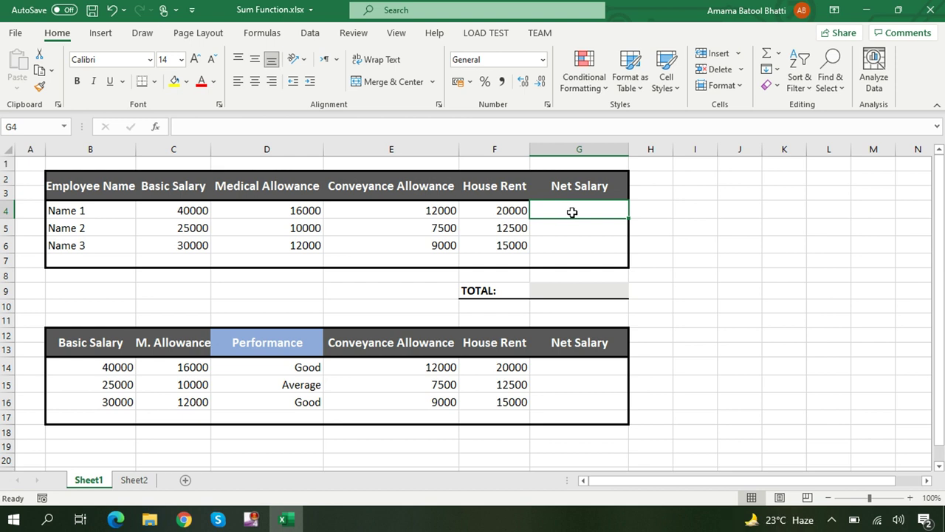
# Enter =SUM(C4:F4) in G4 so Name 1's Net Salary shows 88000
pyautogui.write('=')
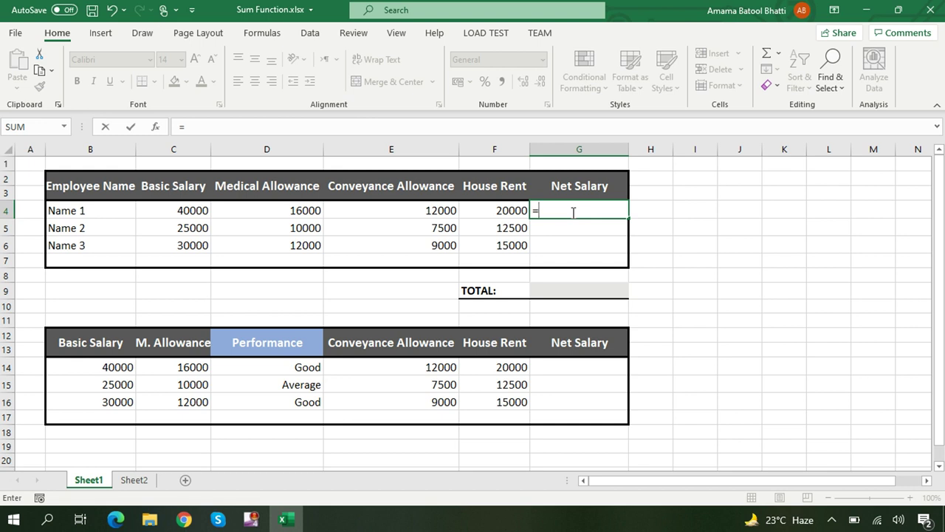
pyautogui.write('su')
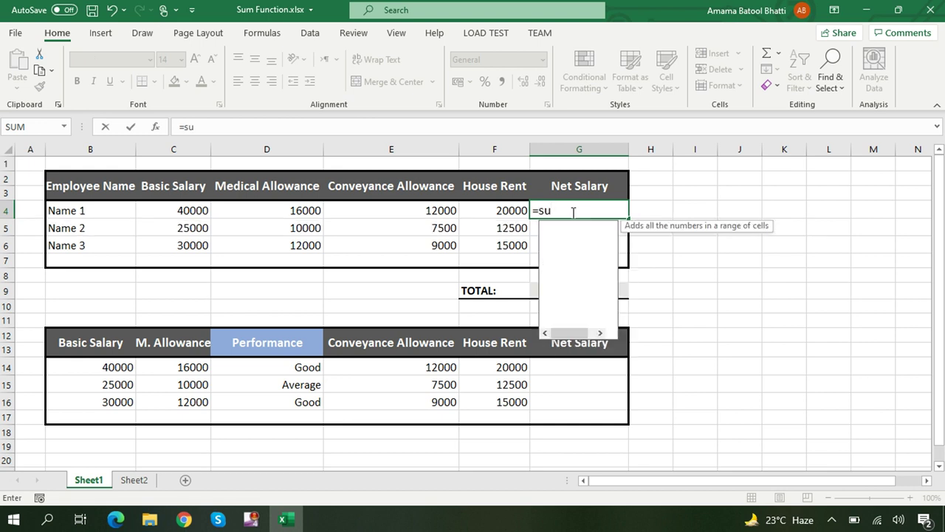
pyautogui.write('m(')
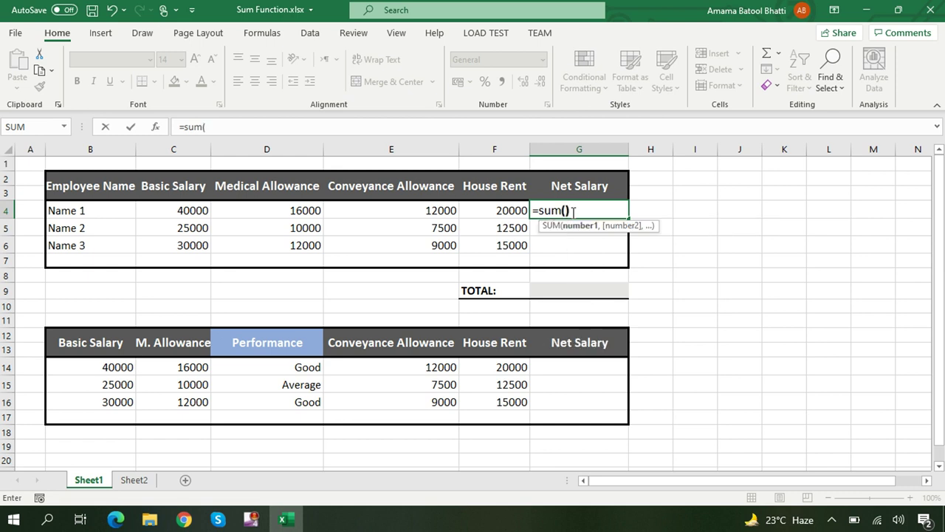
pyautogui.write(')')
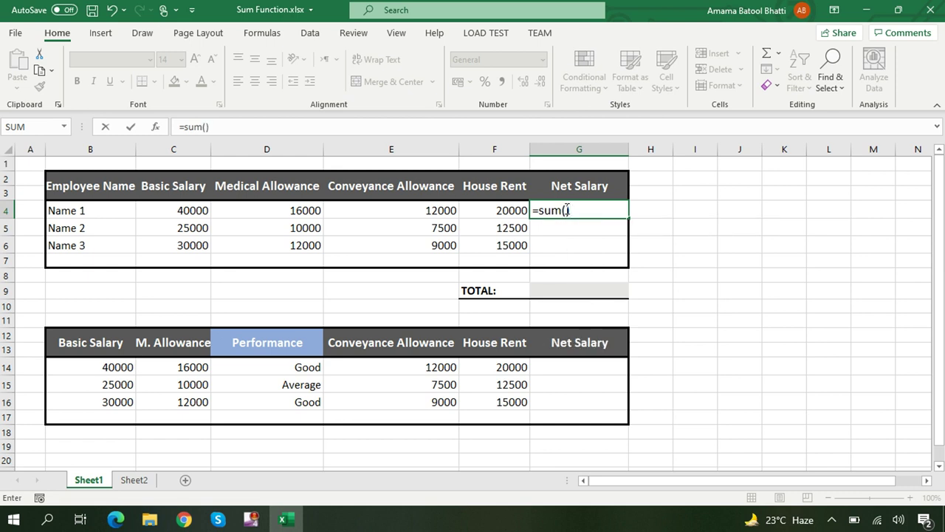
pyautogui.click(567, 210)
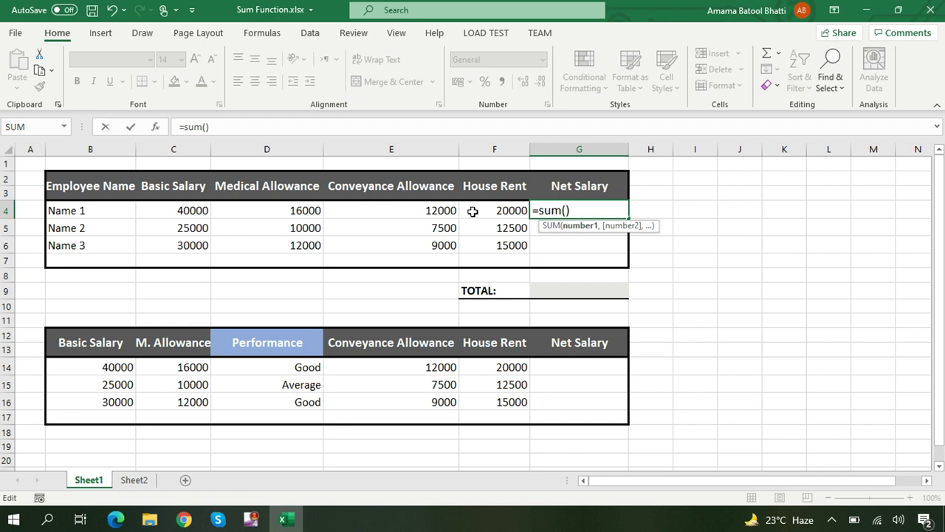
pyautogui.click(188, 212)
pyautogui.moveTo(187, 212); pyautogui.dragTo(484, 210)
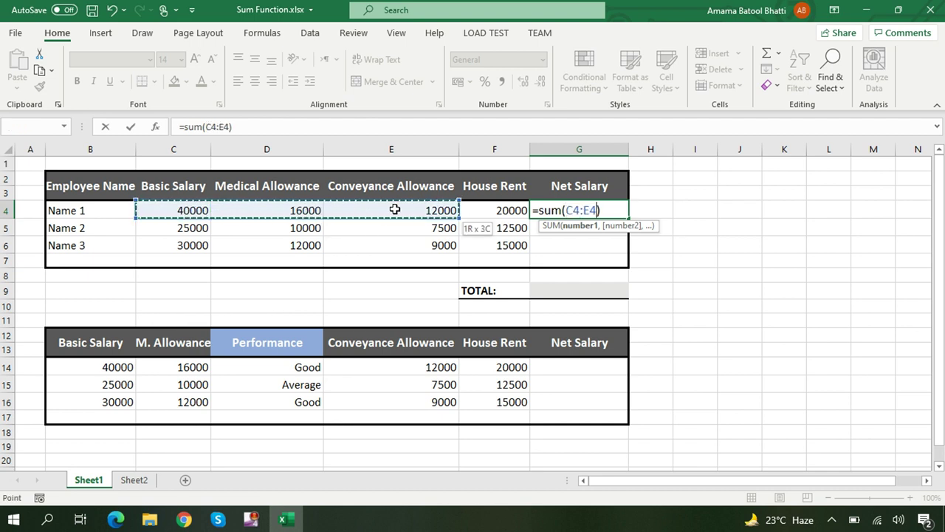
pyautogui.moveTo(485, 210); pyautogui.dragTo(499, 210)
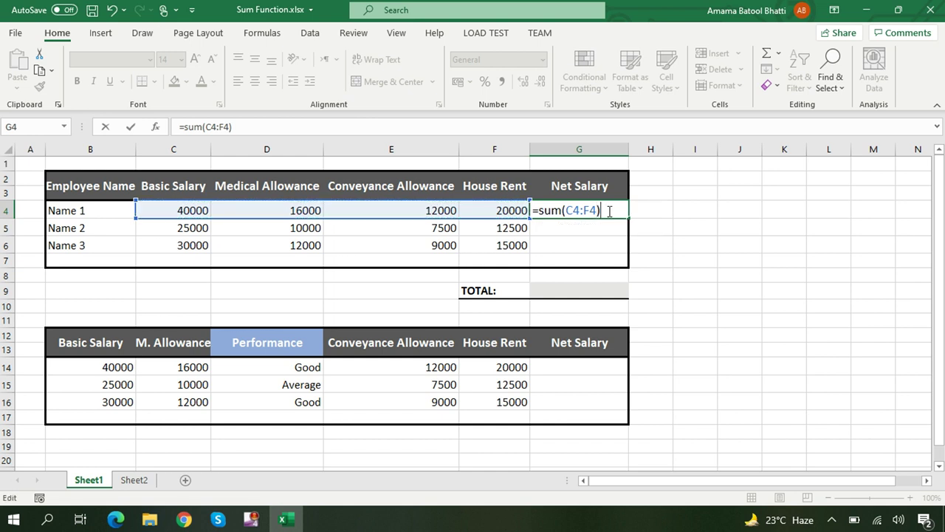
pyautogui.press('Return')
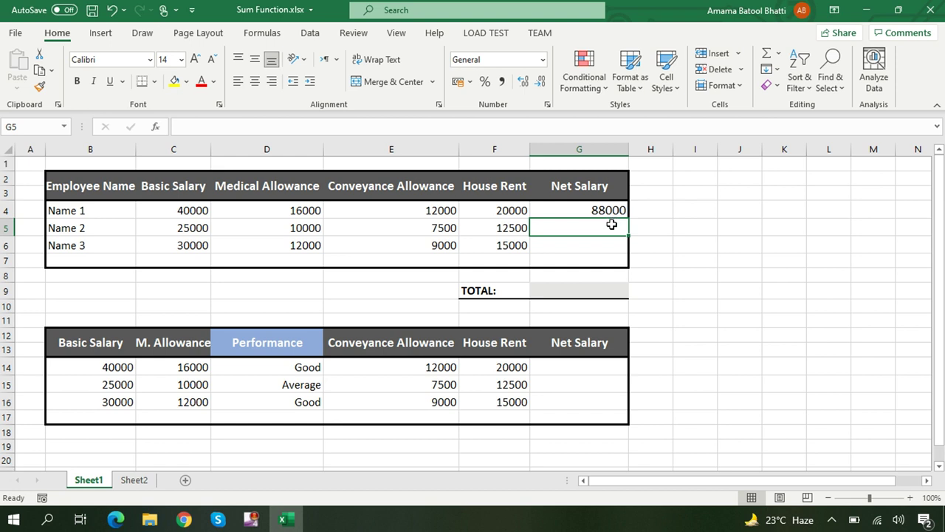
# Fill G4's Net Salary formula down to G6, giving 55000 and 66000
pyautogui.click(616, 211)
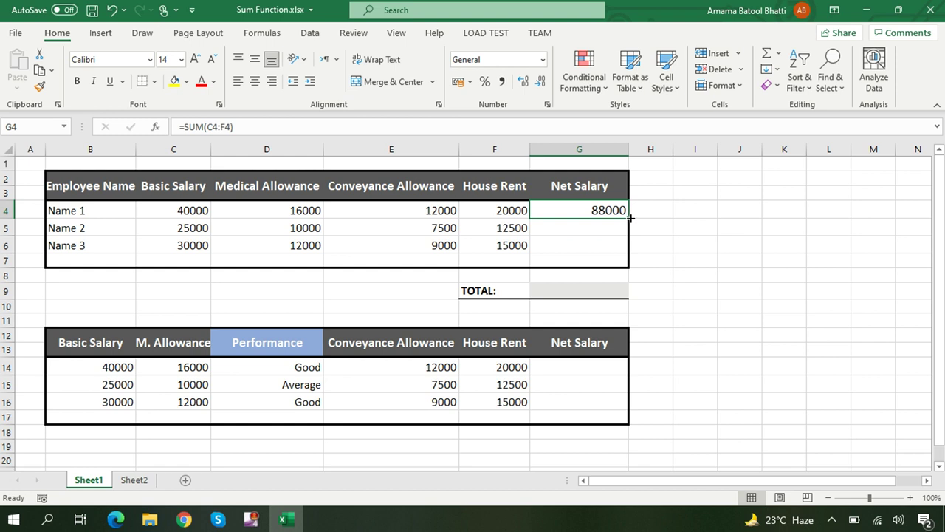
pyautogui.moveTo(630, 217); pyautogui.dragTo(630, 248)
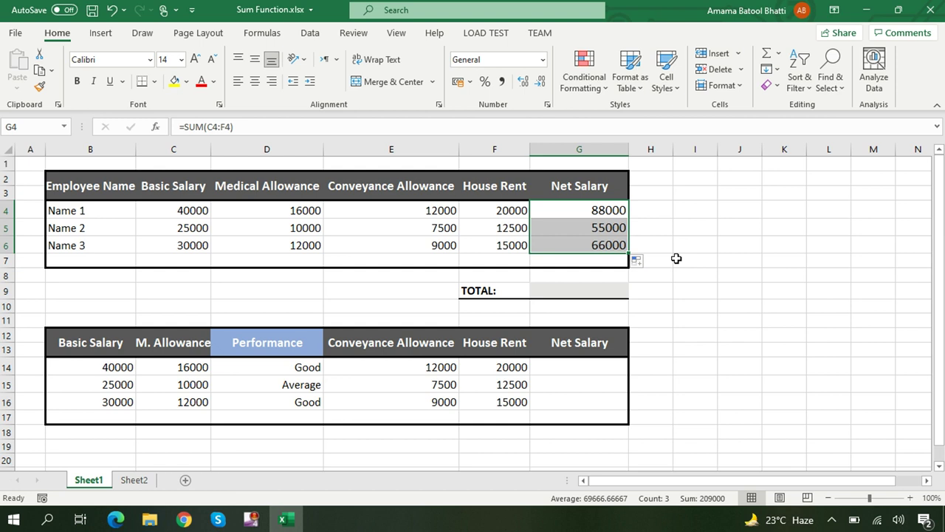
pyautogui.click(546, 292)
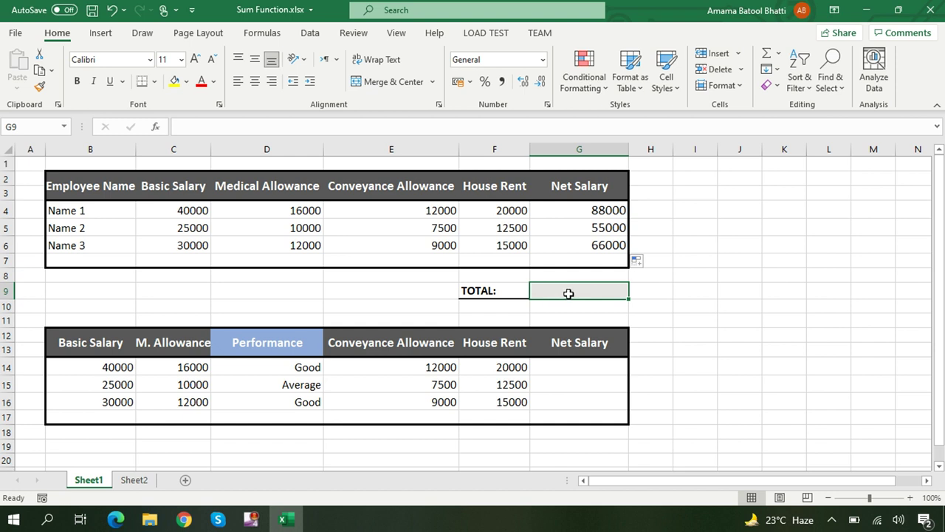
# Enter =SUM(G4:G6) in the TOTAL cell G9 to get 209000
pyautogui.write('=')
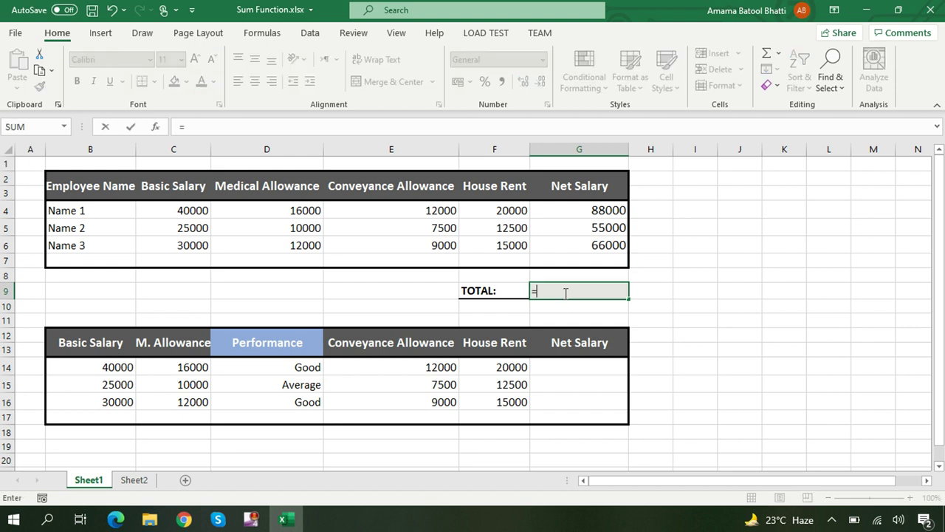
pyautogui.write('sum')
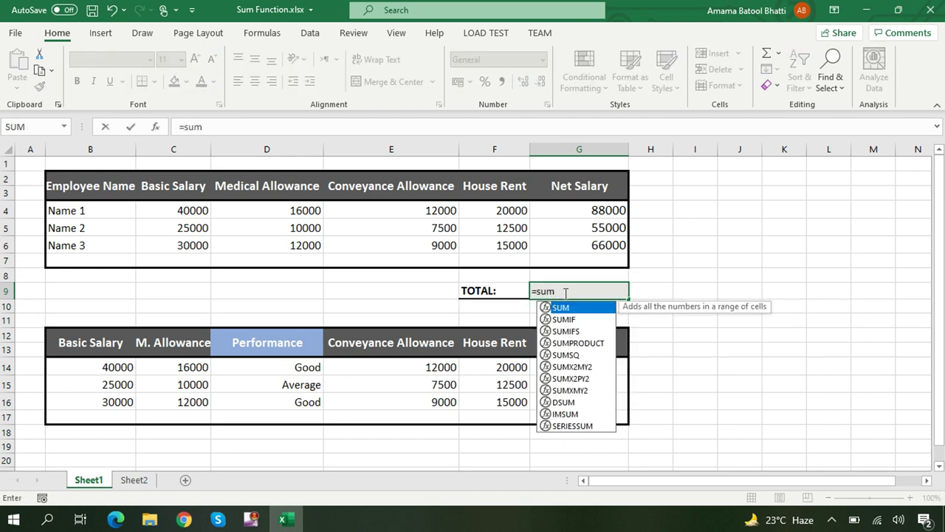
pyautogui.write('()')
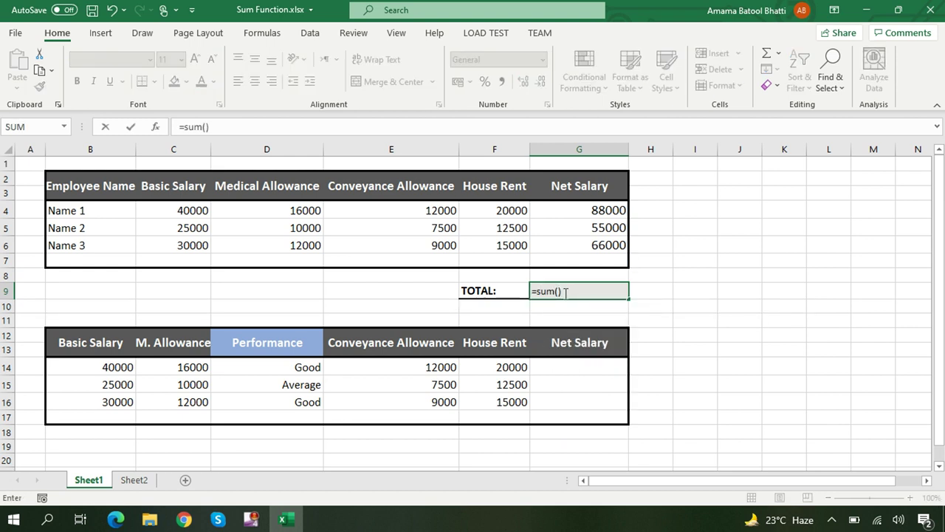
pyautogui.click(560, 293)
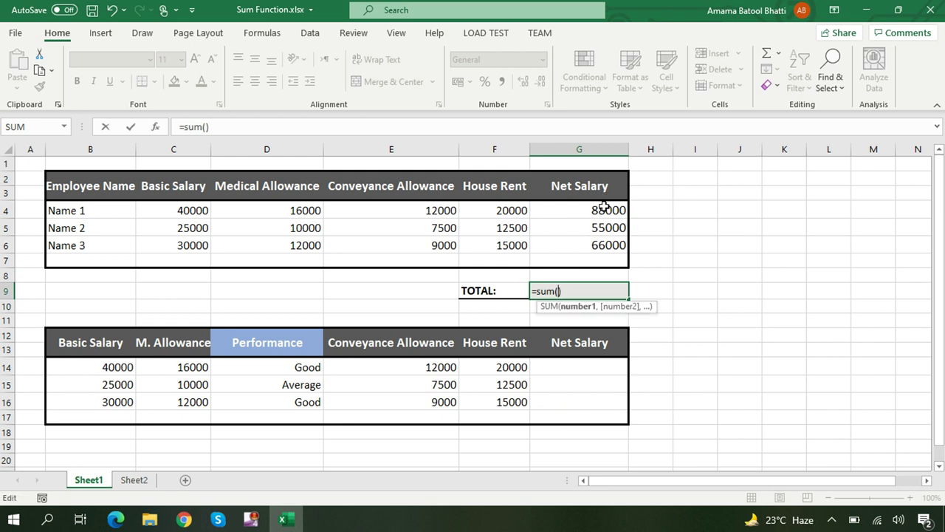
pyautogui.moveTo(604, 207); pyautogui.dragTo(604, 244)
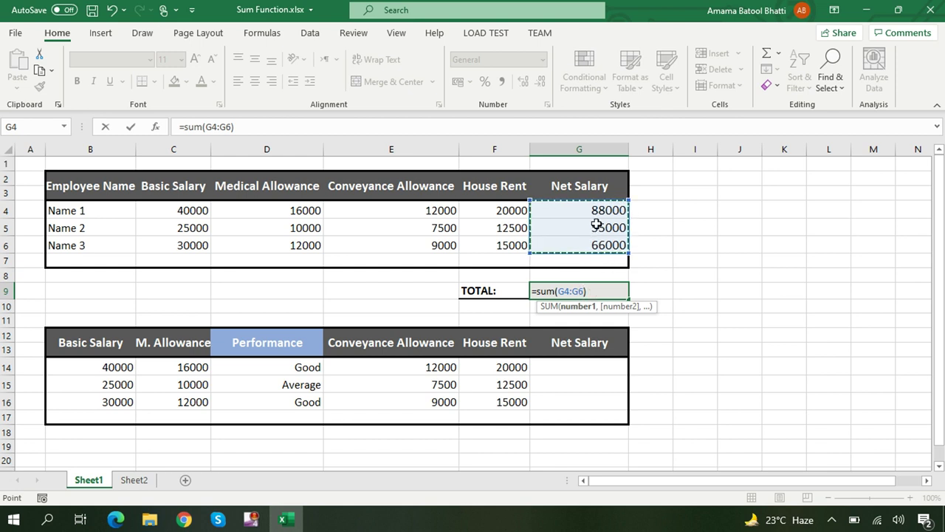
pyautogui.click(595, 292)
pyautogui.press('Return')
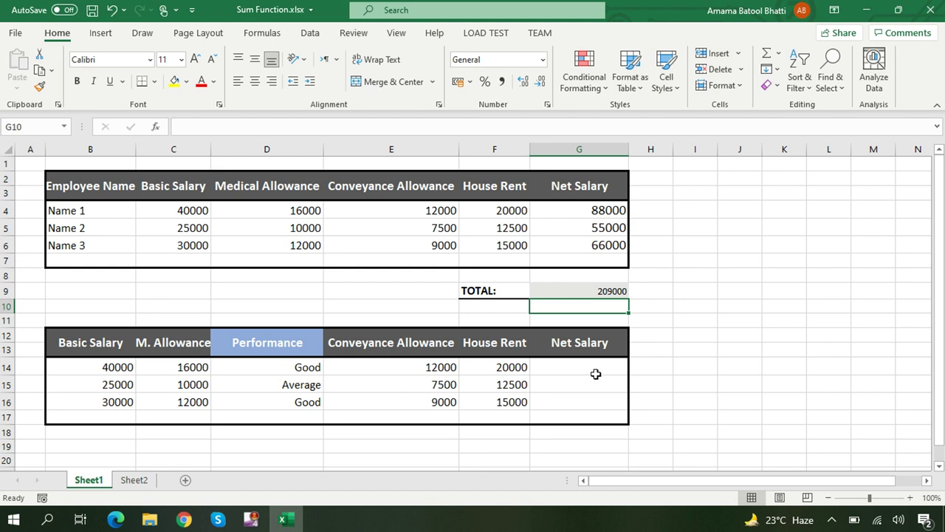
# Enter =SUM(B14:C14,E14:F14) in G14 for the second table's Net Salary
pyautogui.click(555, 371)
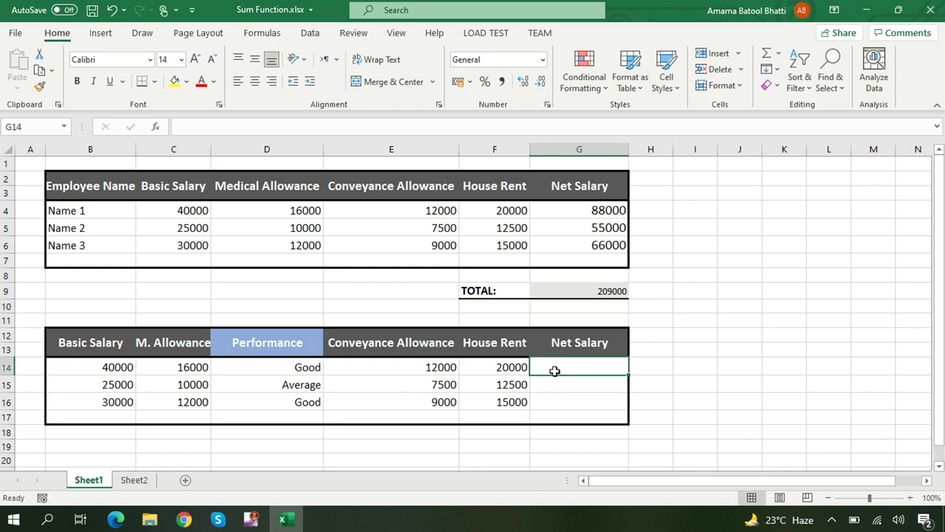
pyautogui.write('=')
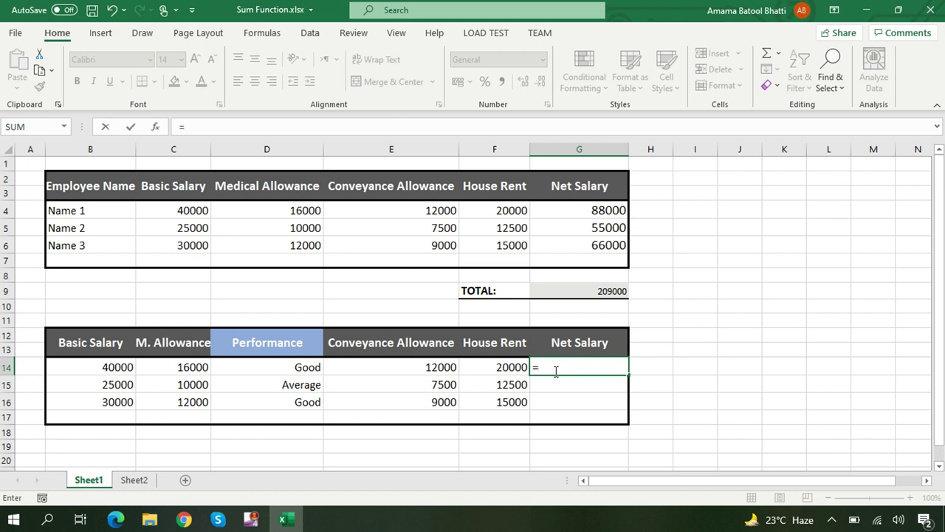
pyautogui.write('sum')
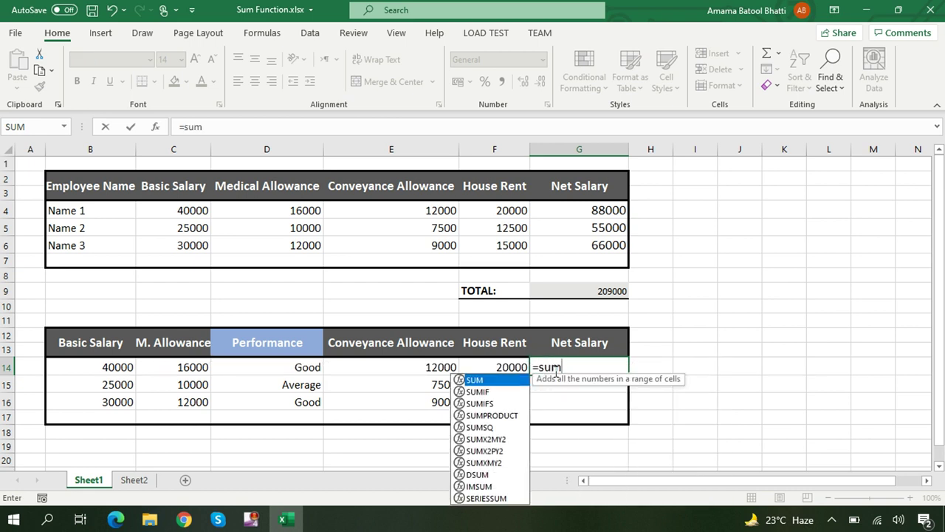
pyautogui.write('()')
pyautogui.click(567, 367)
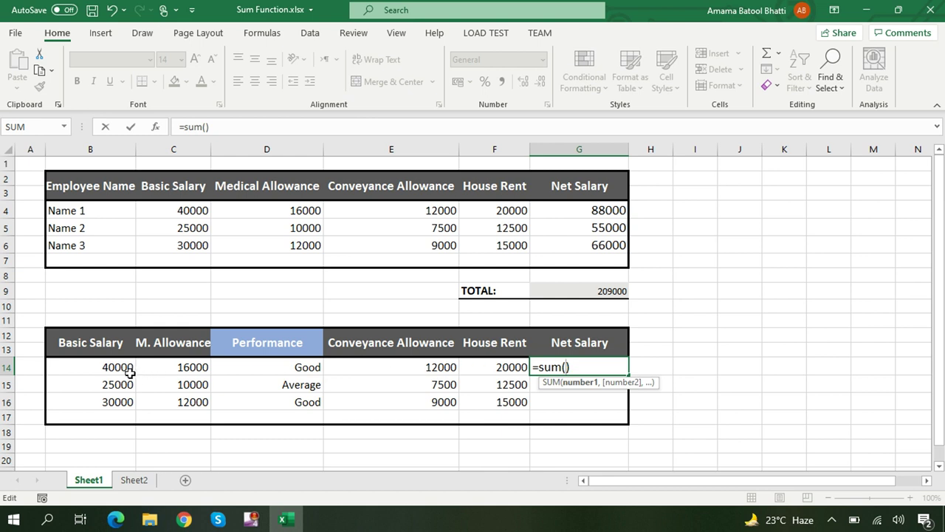
pyautogui.moveTo(114, 370); pyautogui.dragTo(169, 370)
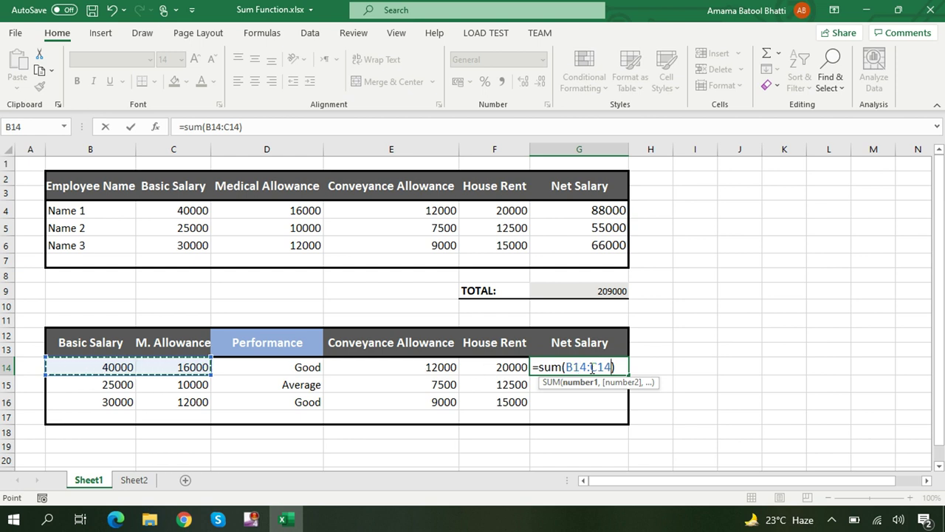
pyautogui.write(',')
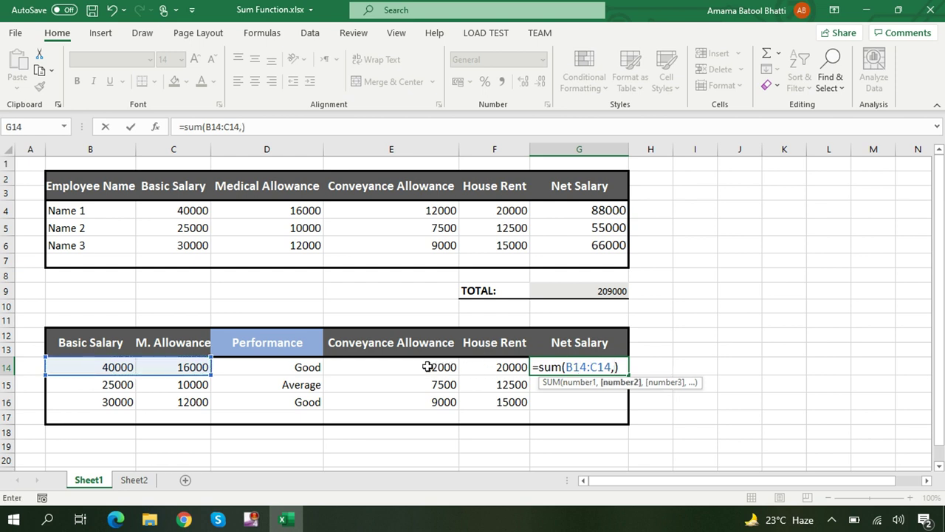
pyautogui.click(415, 366)
pyautogui.moveTo(415, 366); pyautogui.dragTo(489, 366)
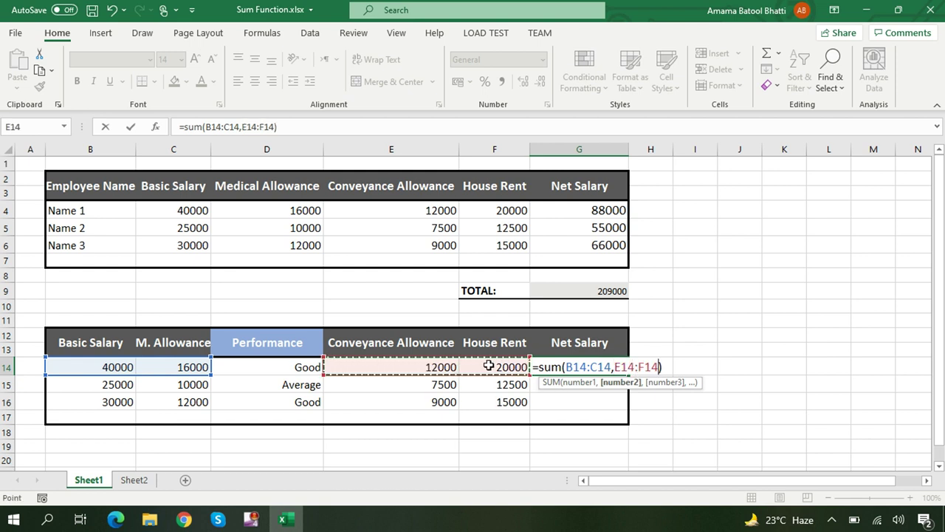
pyautogui.click(665, 365)
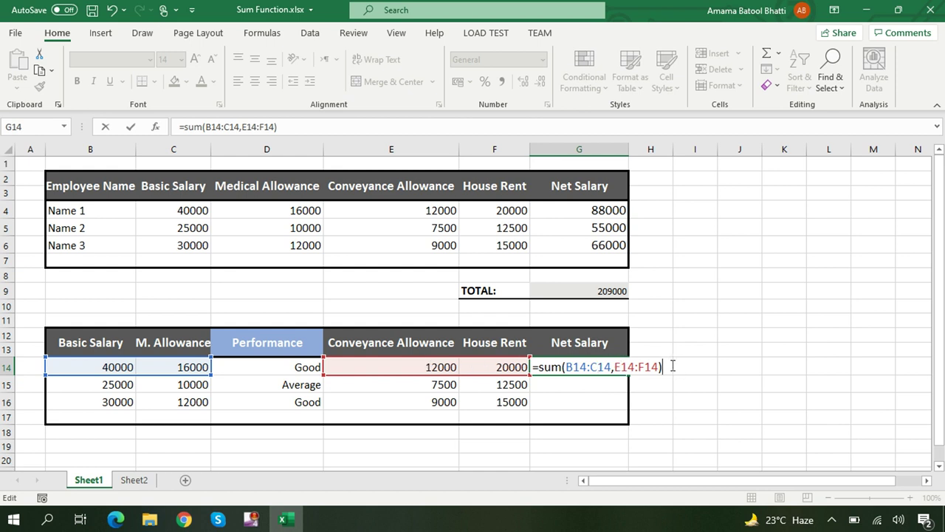
pyautogui.press('Return')
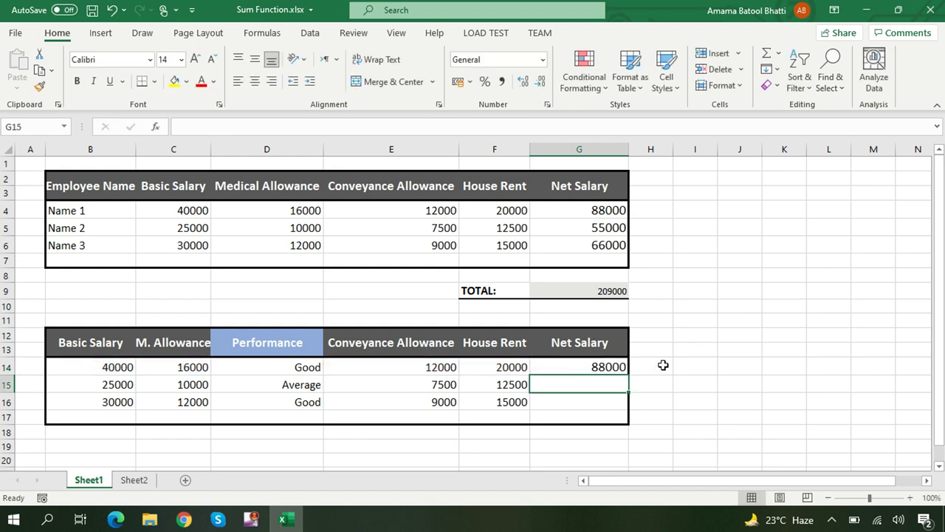
# Fill G14's Net Salary formula down to G16, then switch to Sheet2
pyautogui.click(617, 367)
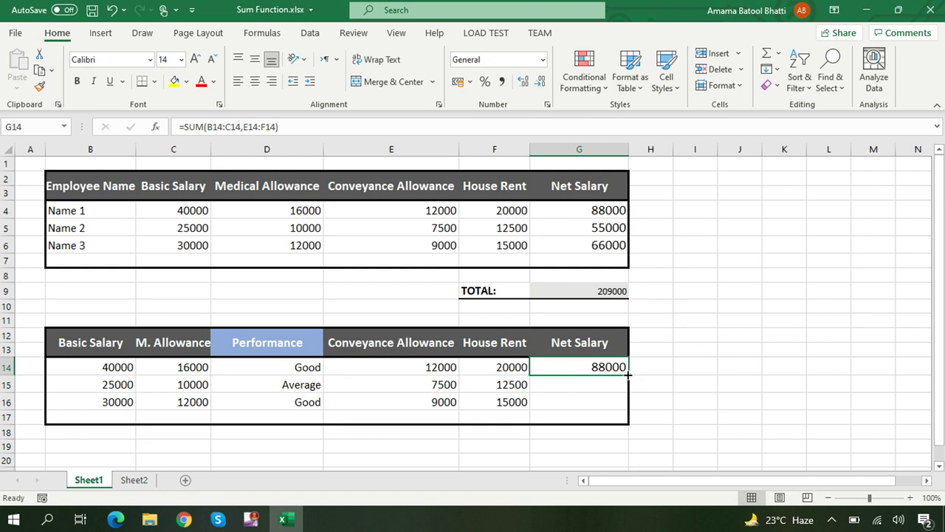
pyautogui.moveTo(628, 375); pyautogui.dragTo(628, 405)
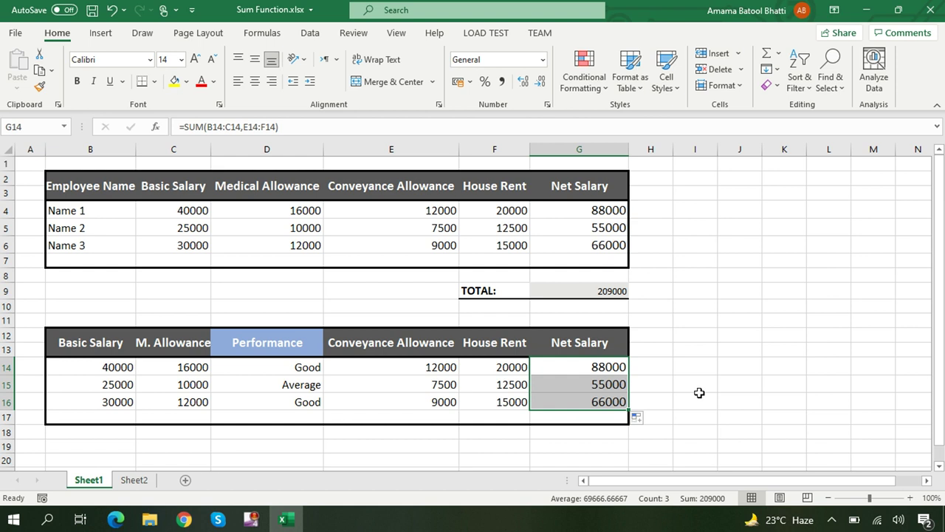
pyautogui.click(139, 481)
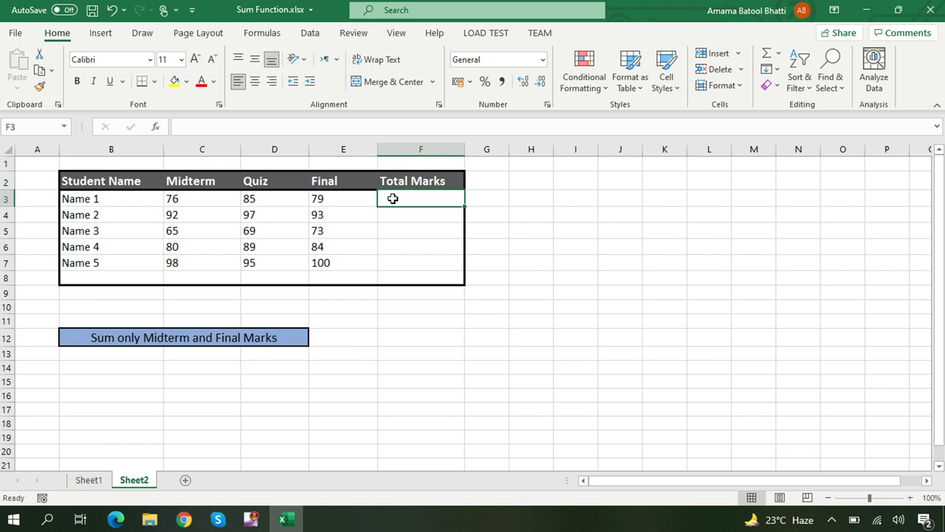
# Enter =SUM(C3,E3) in F3 so Name 1's Total Marks shows 155
pyautogui.doubleClick(393, 199)
pyautogui.write('=')
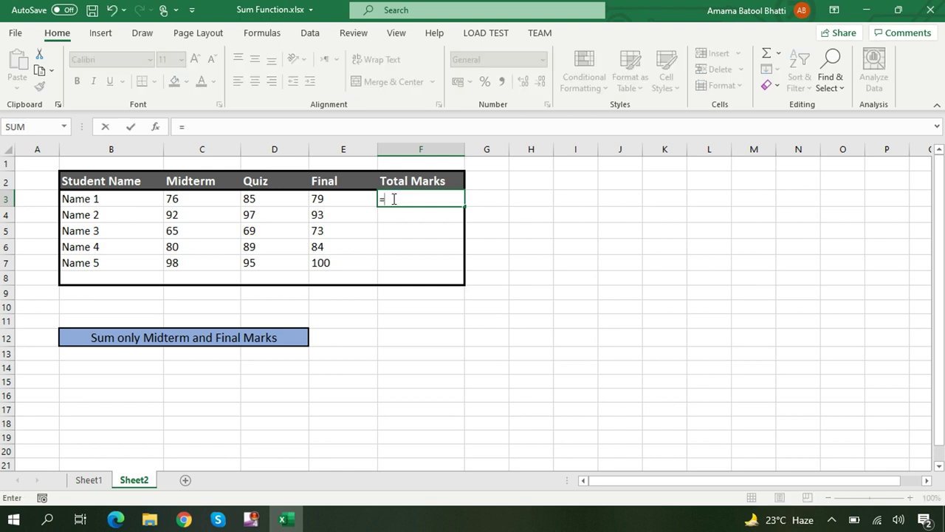
pyautogui.write('s')
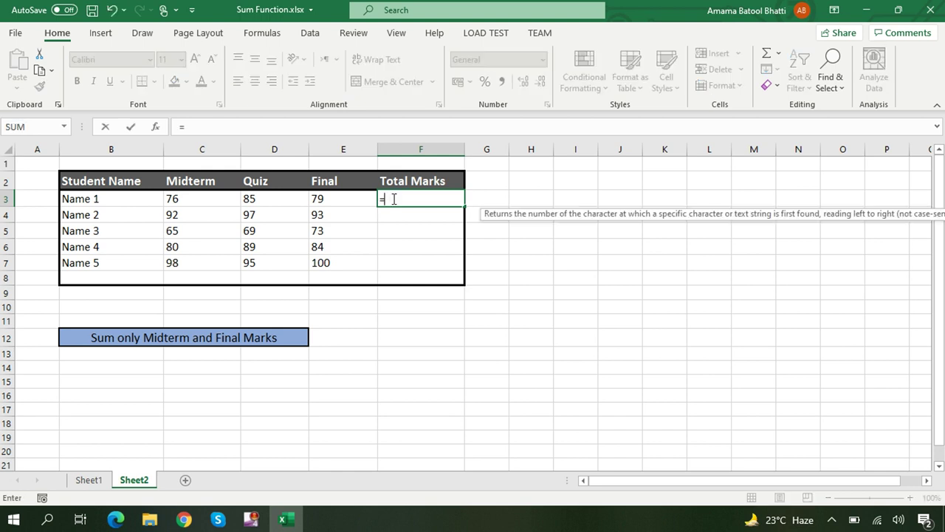
pyautogui.write('um(')
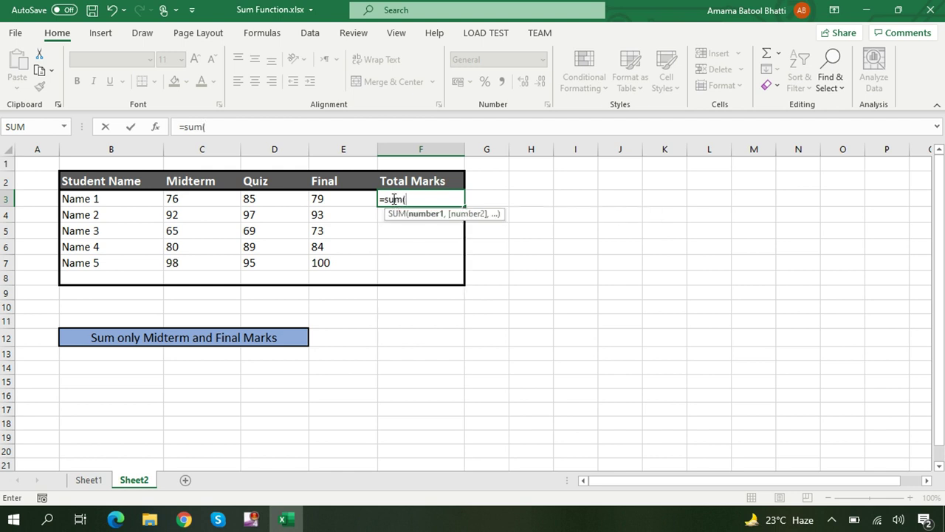
pyautogui.write(')')
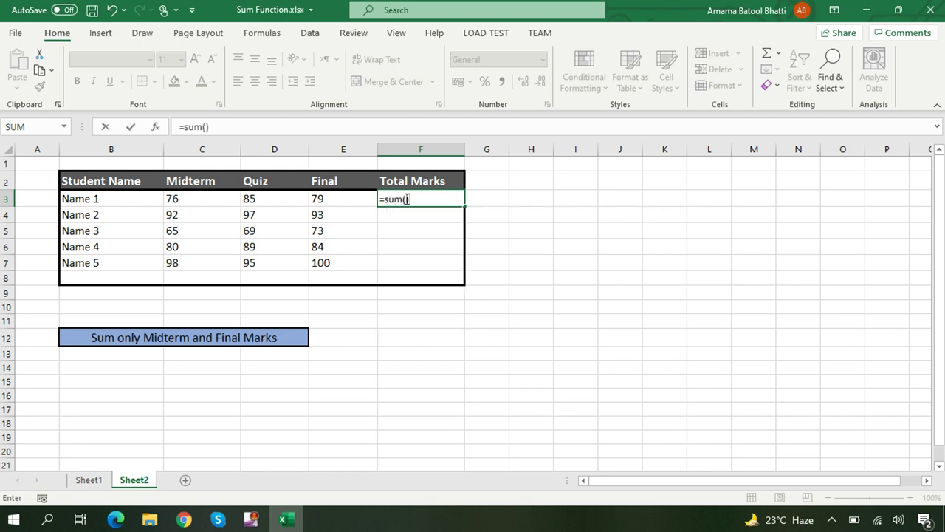
pyautogui.click(406, 199)
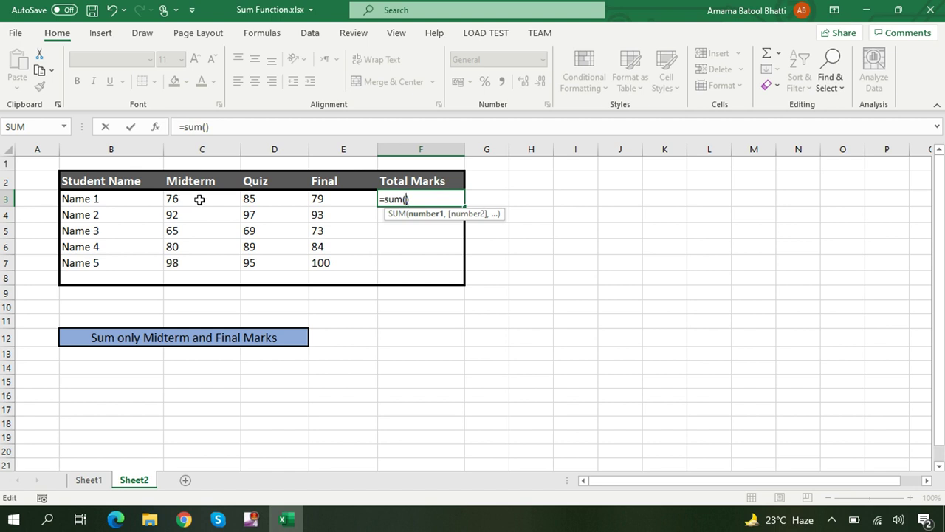
pyautogui.click(199, 200)
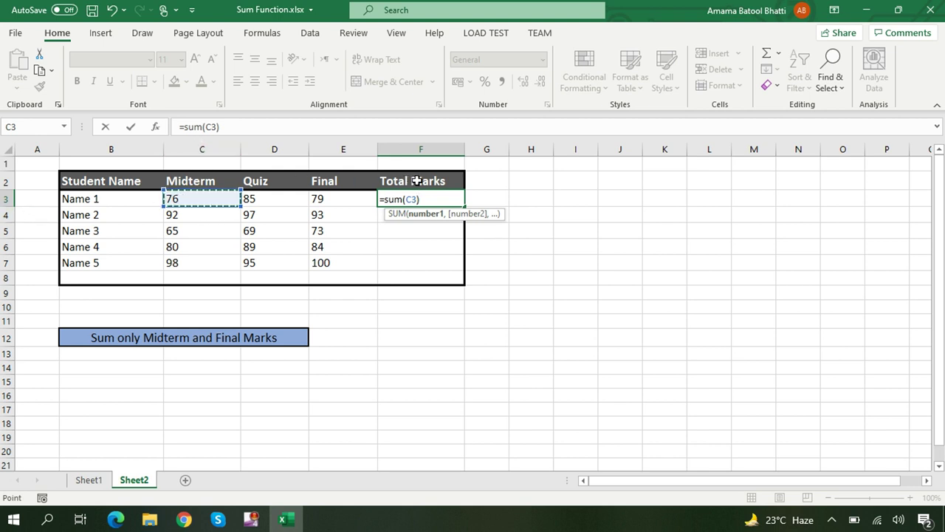
pyautogui.write(',')
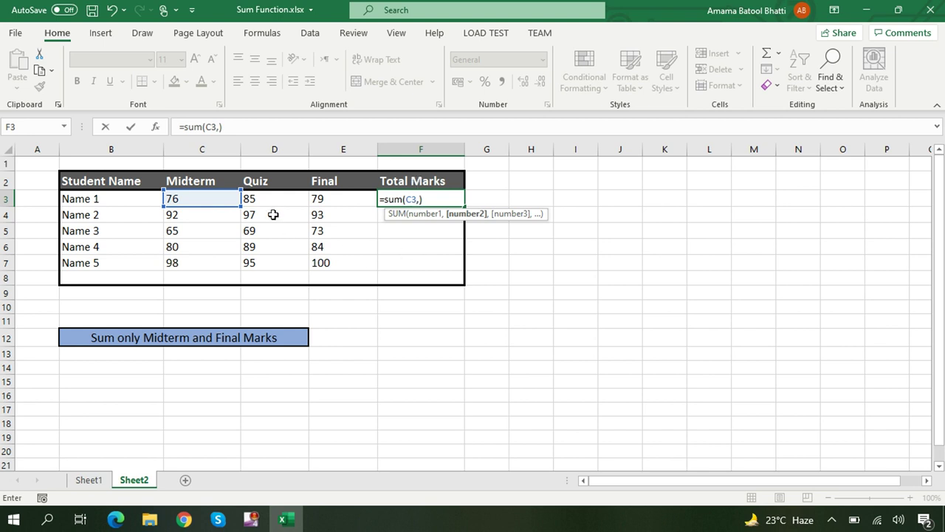
pyautogui.click(324, 200)
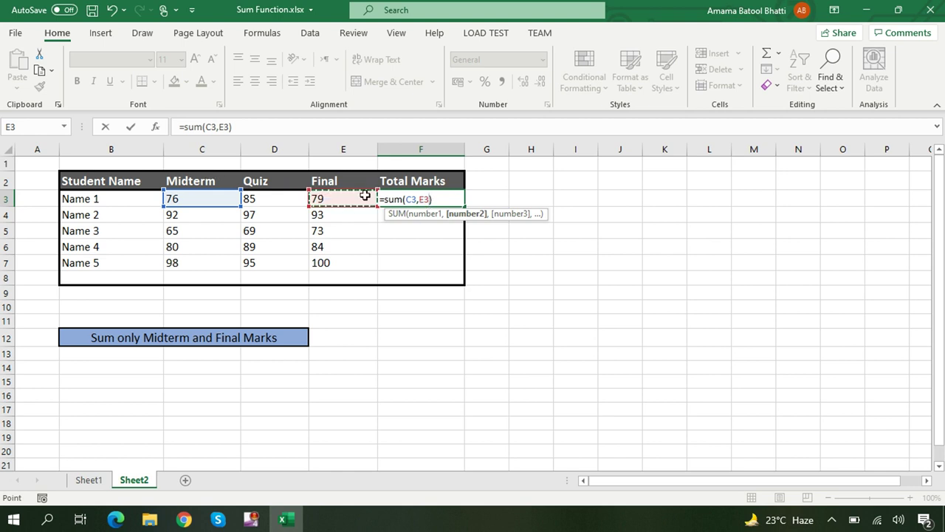
pyautogui.click(440, 199)
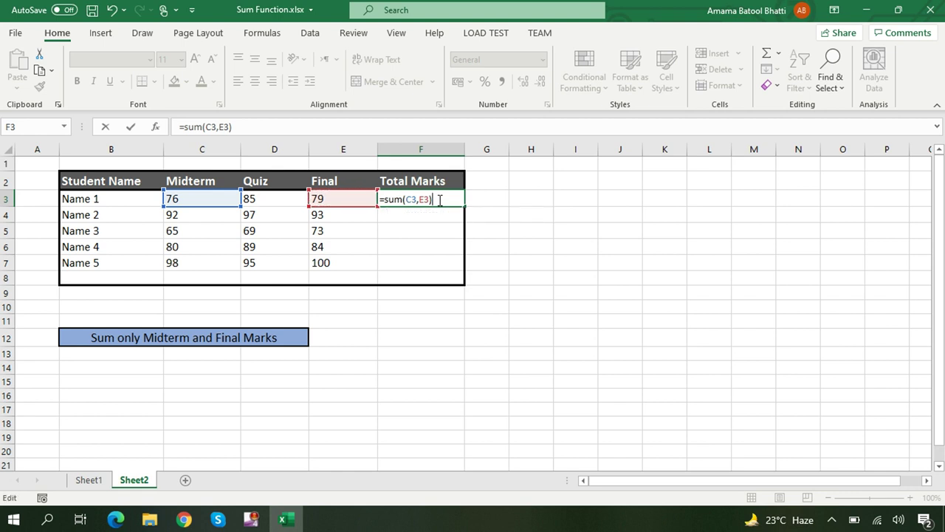
pyautogui.press('Return')
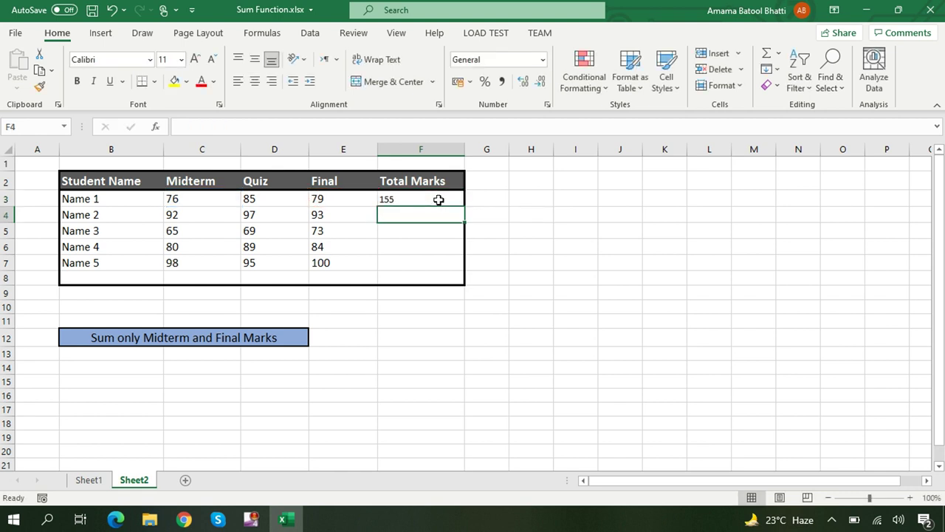
# Fill F3's Total Marks formula down to F7, giving 185, 138, 164 and 198
pyautogui.click(439, 199)
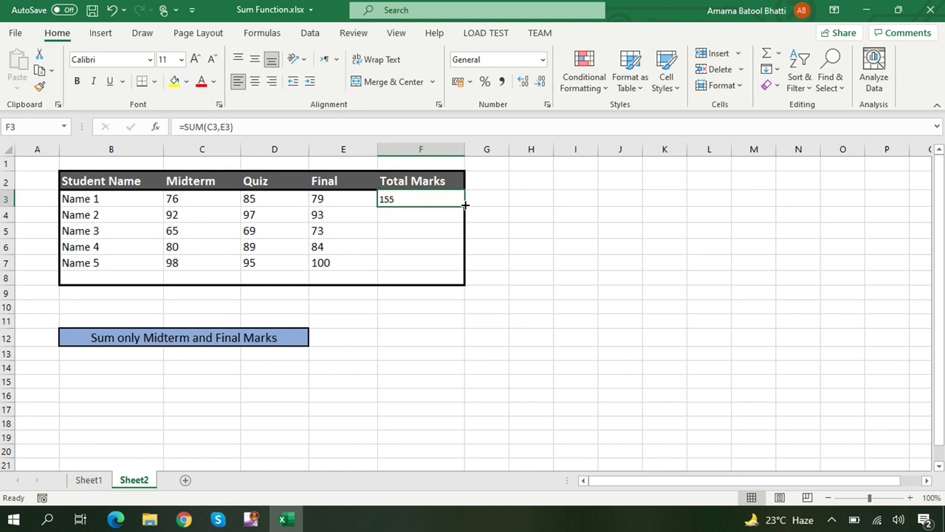
pyautogui.moveTo(464, 204); pyautogui.dragTo(463, 267)
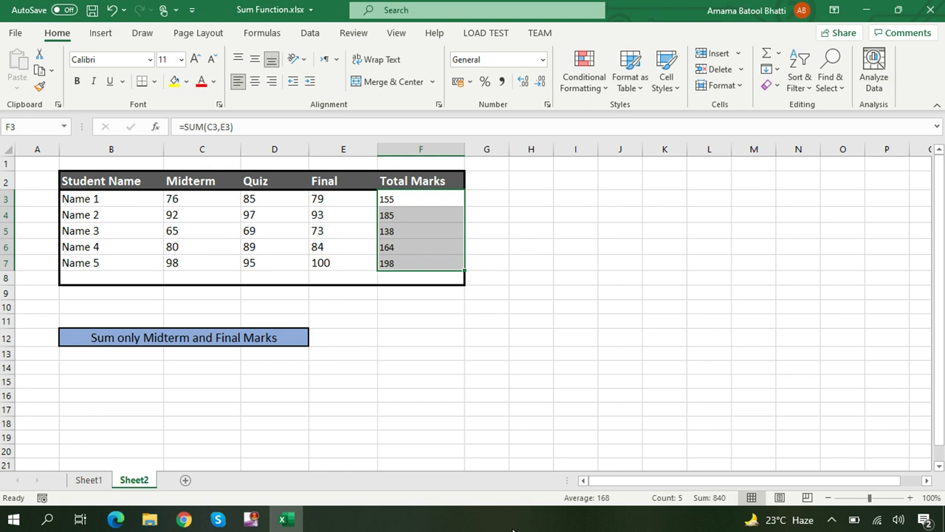
pyautogui.click(417, 358)
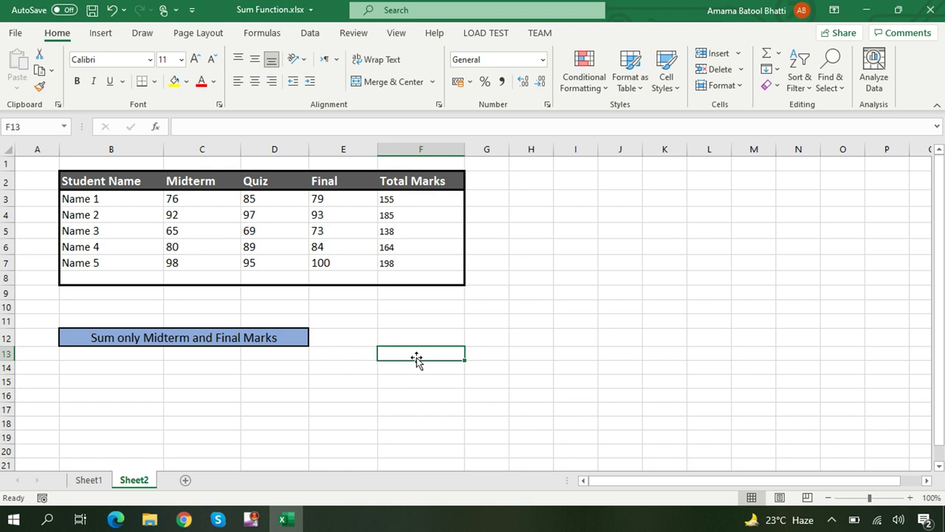
# Enter =SUM(10,4,6,7) in F13 to get 27, then compare its formula with F3's
pyautogui.write('=su')
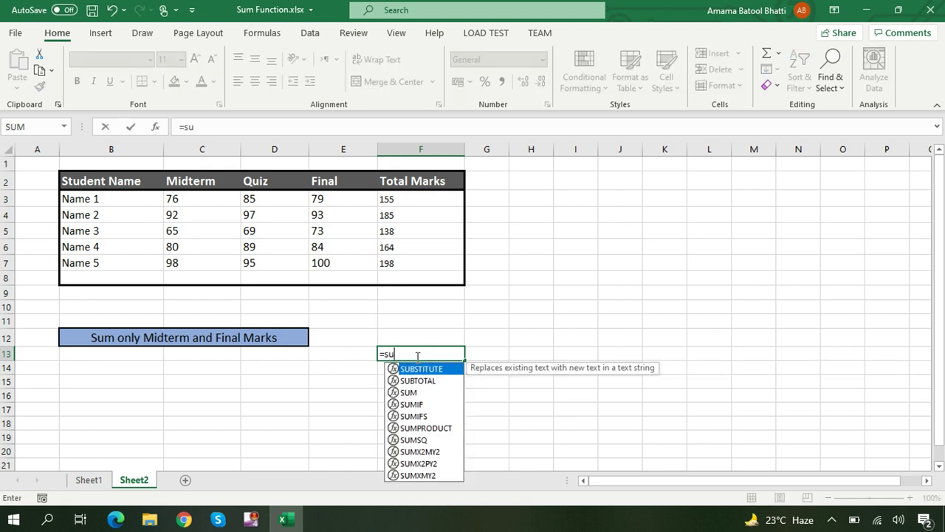
pyautogui.write('m')
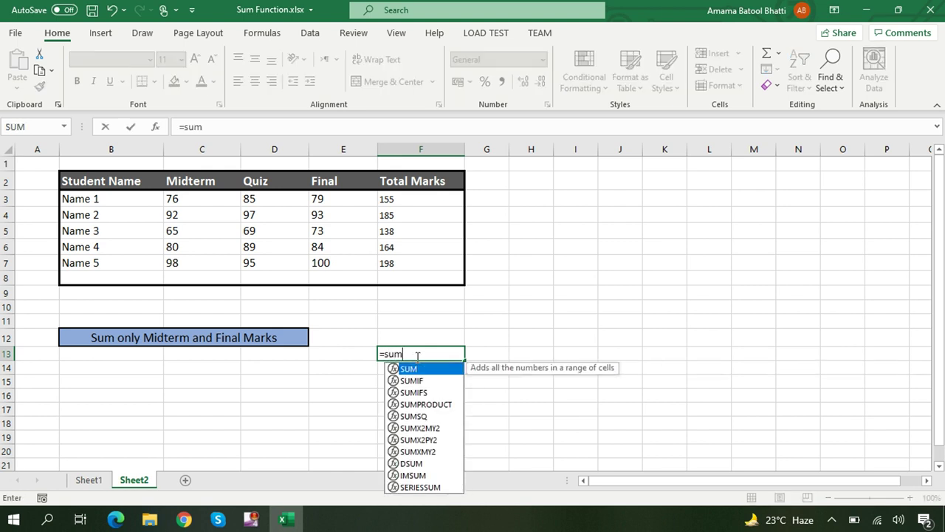
pyautogui.write('(0')
pyautogui.press('BackSpace')
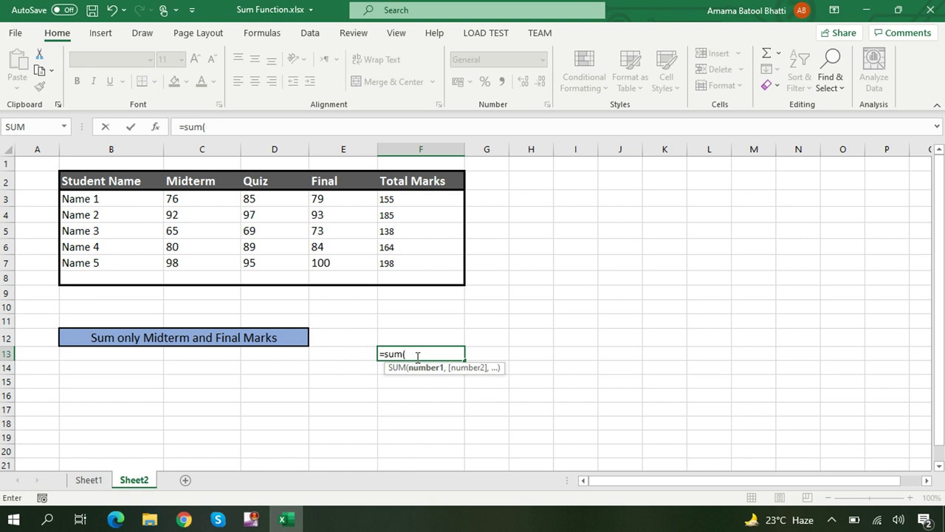
pyautogui.write(')')
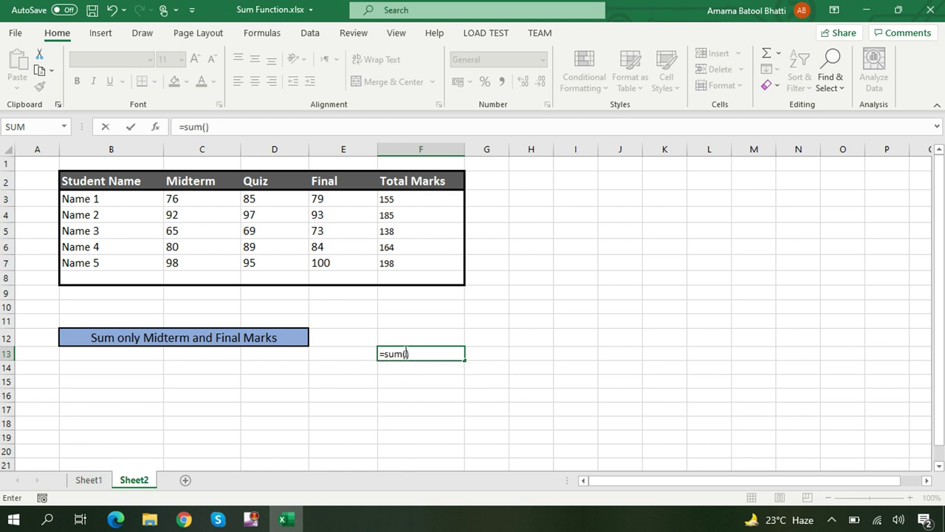
pyautogui.click(406, 354)
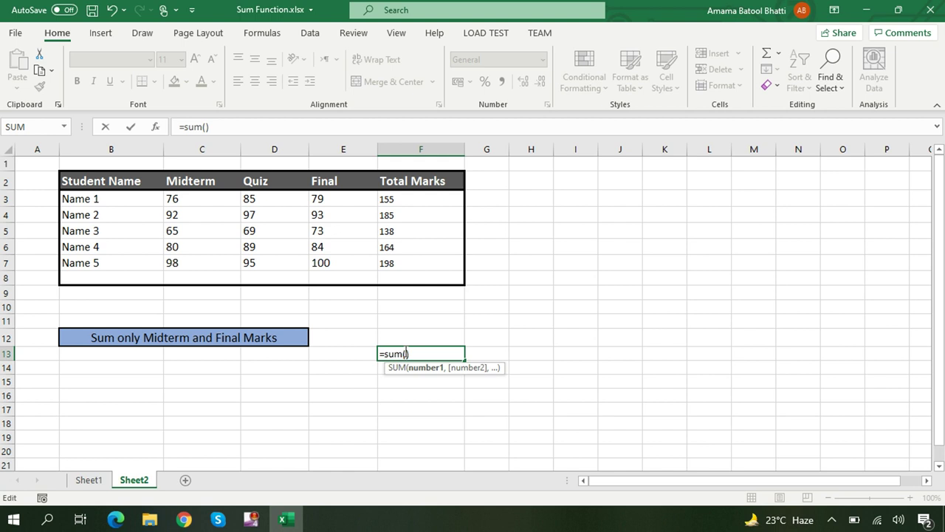
pyautogui.write('10')
pyautogui.write(',4,6,7')
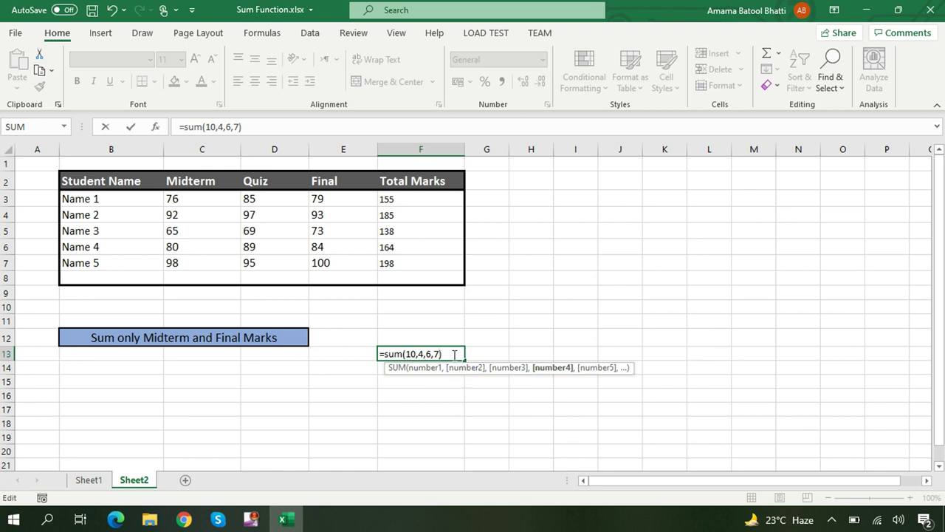
pyautogui.press('Return')
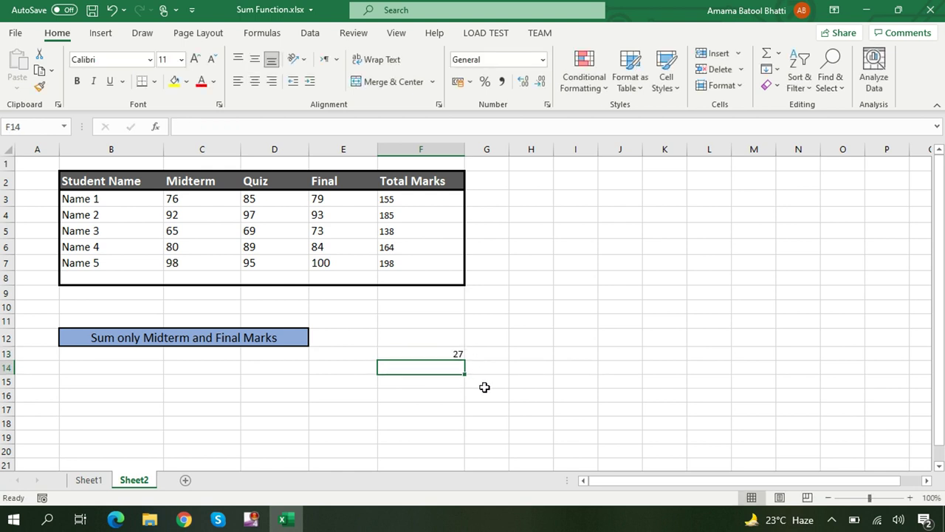
pyautogui.click(458, 356)
pyautogui.write('=SUM(10,4,6,7)')
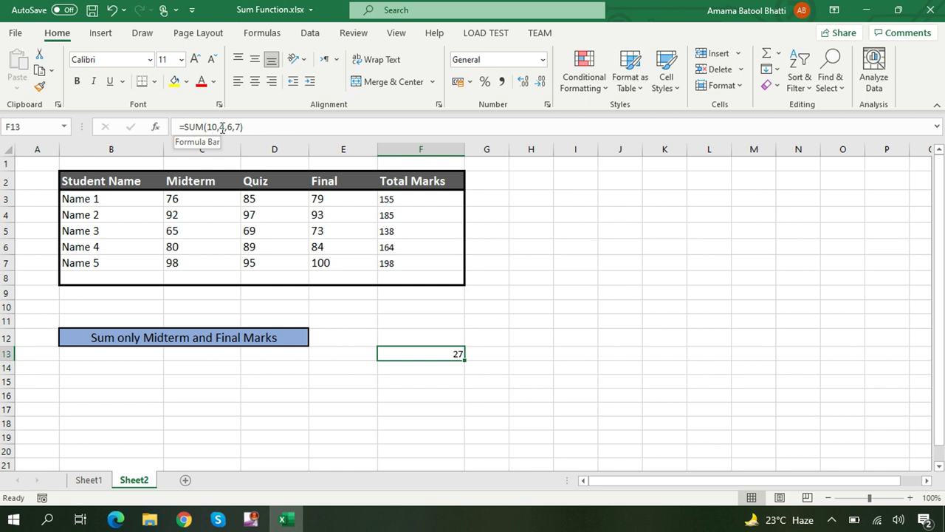
pyautogui.click(410, 198)
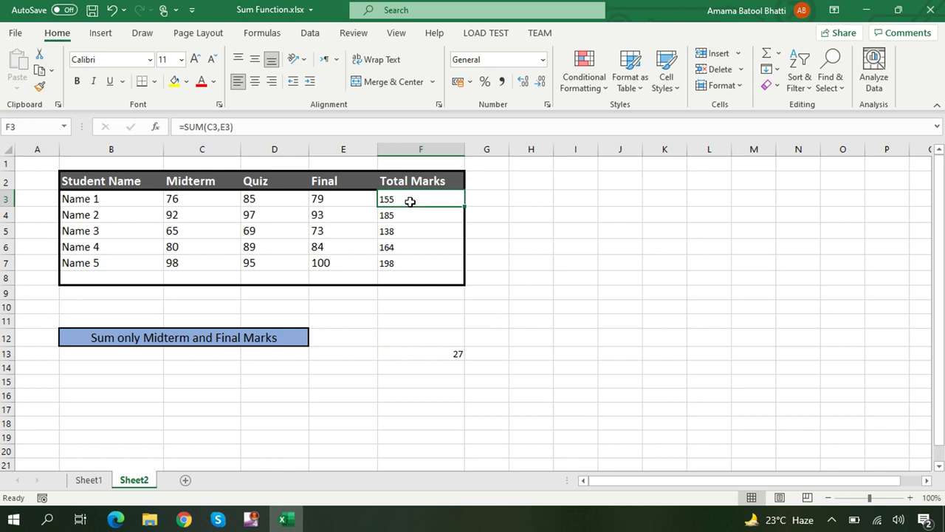
# Return to Sheet1 and compare G4's =SUM(C4:F4) with G14's =SUM(B14:C14,E14:F14)
pyautogui.hotkey('ctrl', 'v')
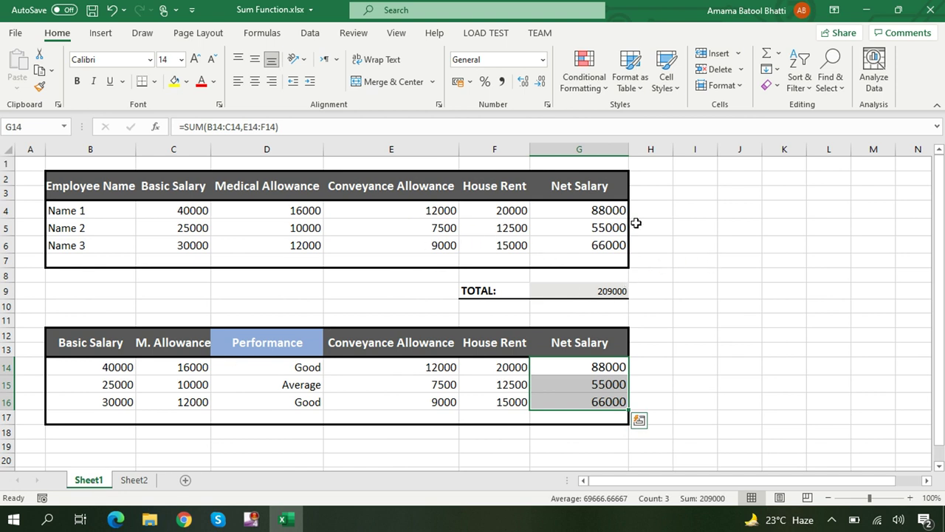
pyautogui.click(611, 214)
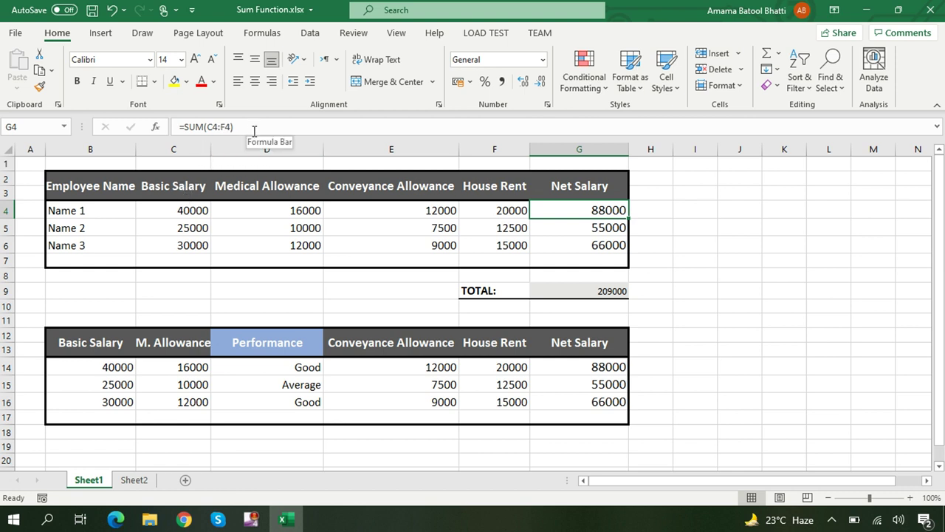
pyautogui.click(617, 368)
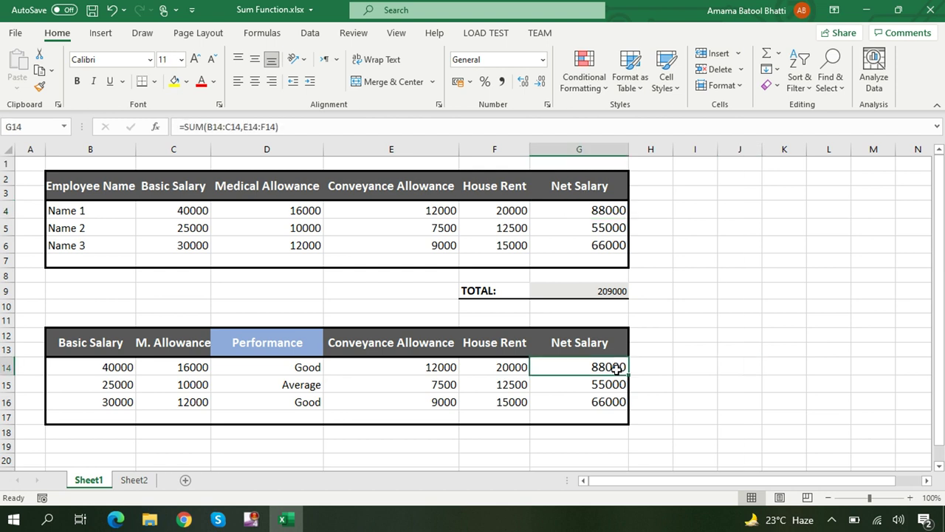